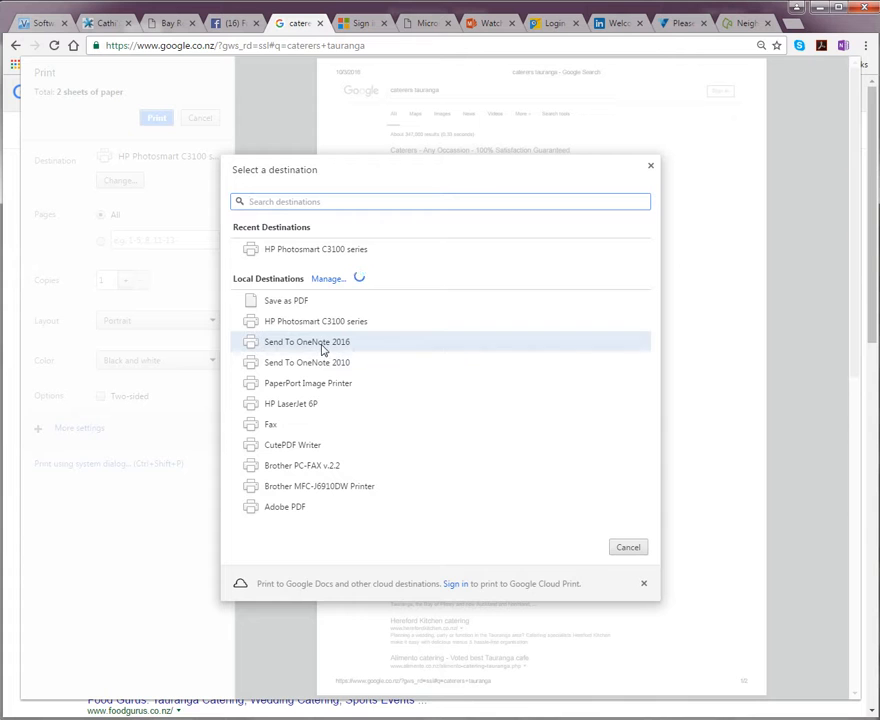
- Print only page 1 of the caterers tauranga results to OneNote 2016
click(350, 348)
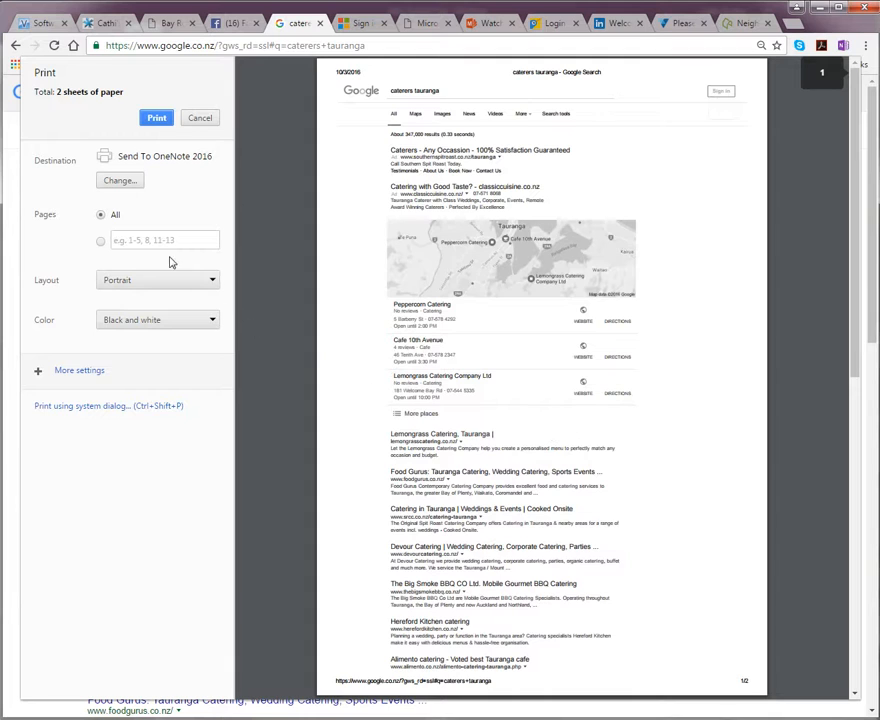
click(205, 240)
text(1)
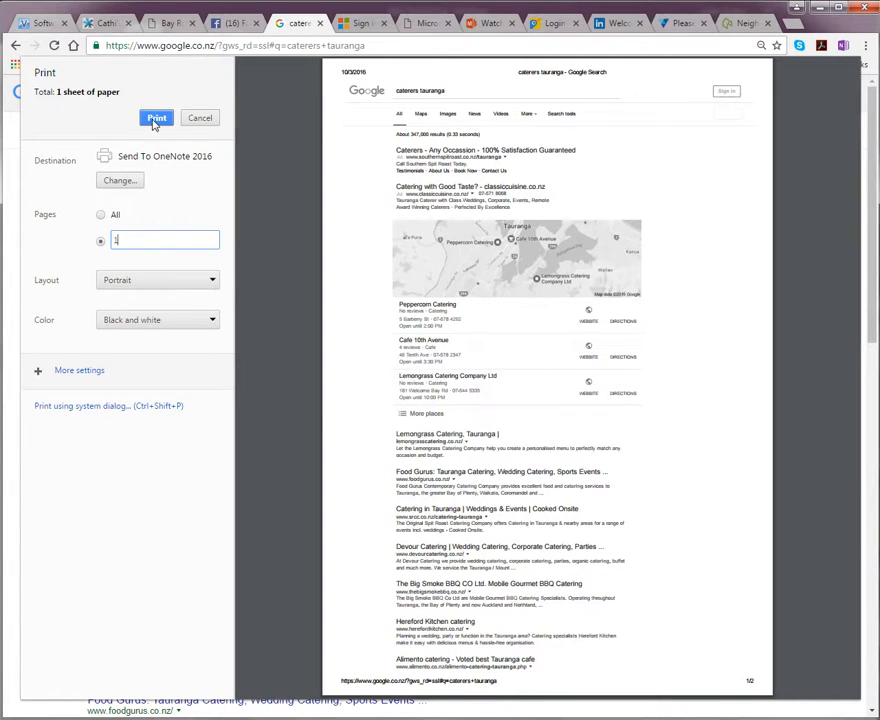
click(158, 119)
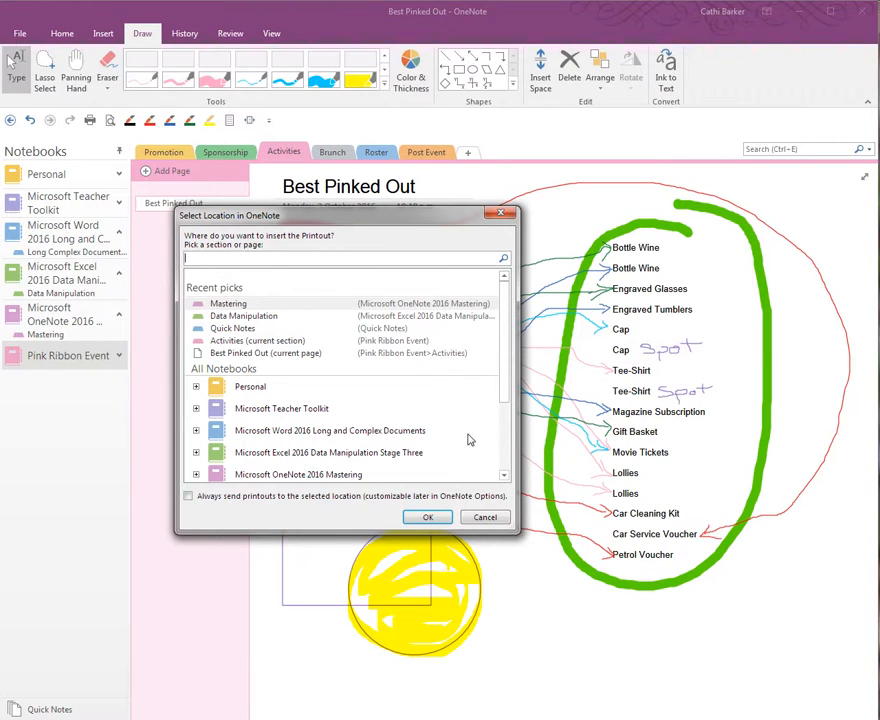
- Place the printout on the untitled page under Pink Ribbon Event > Brunch, then add a new page
drag(507, 397, 518, 472)
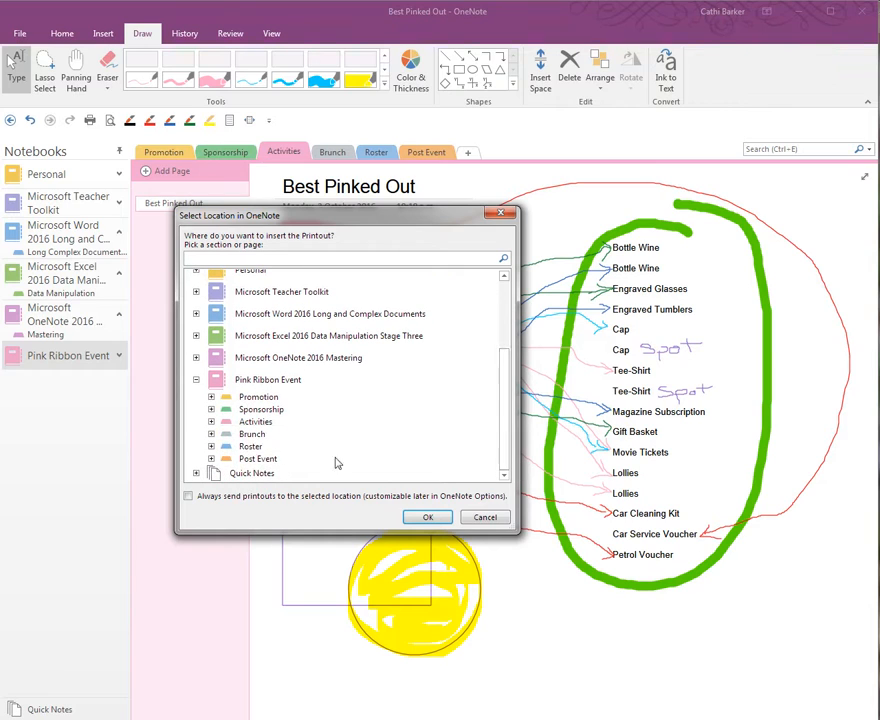
click(211, 434)
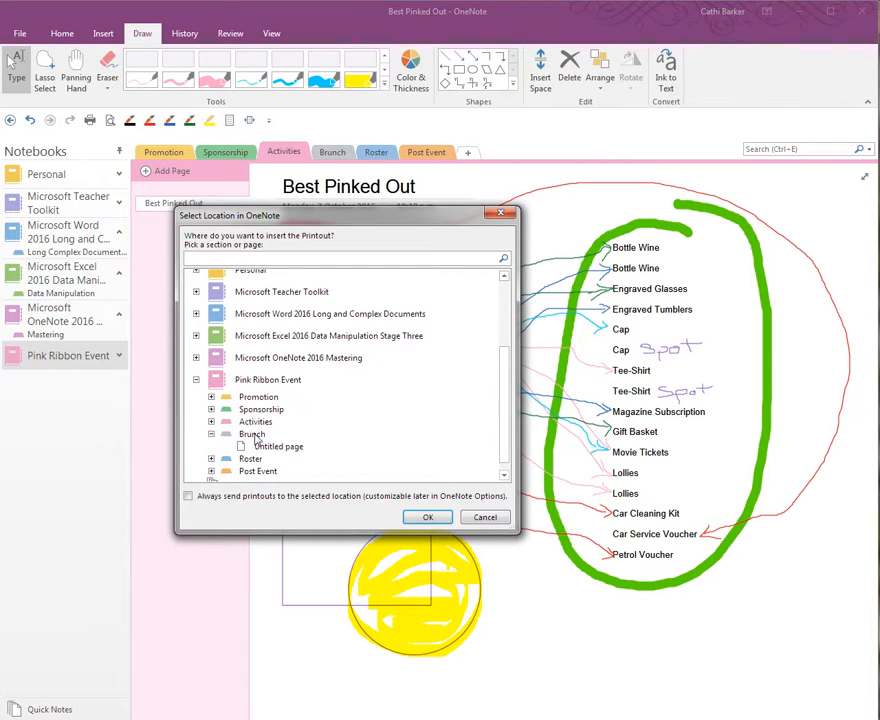
click(268, 447)
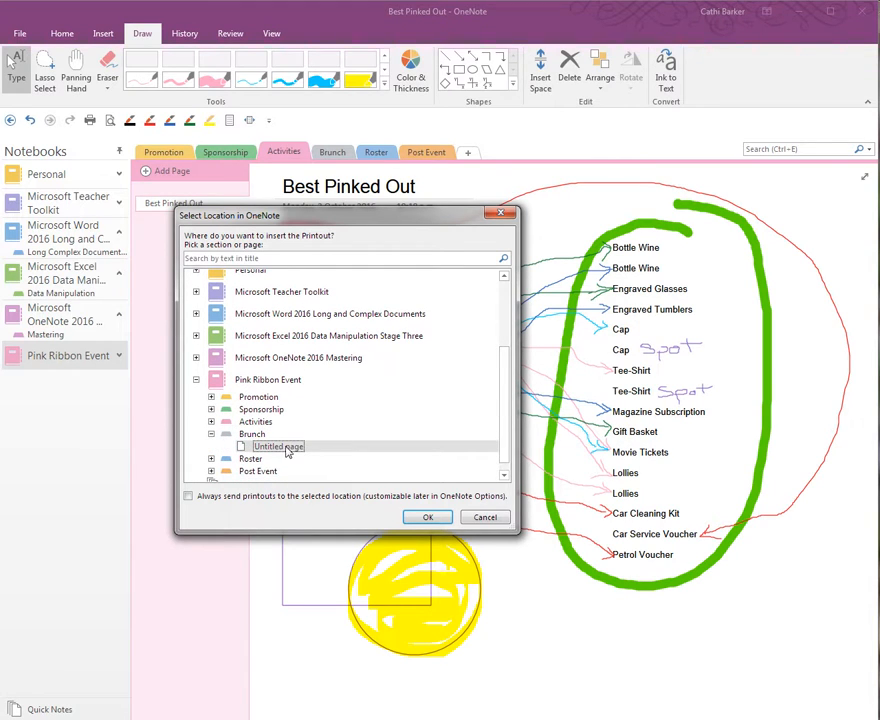
click(434, 520)
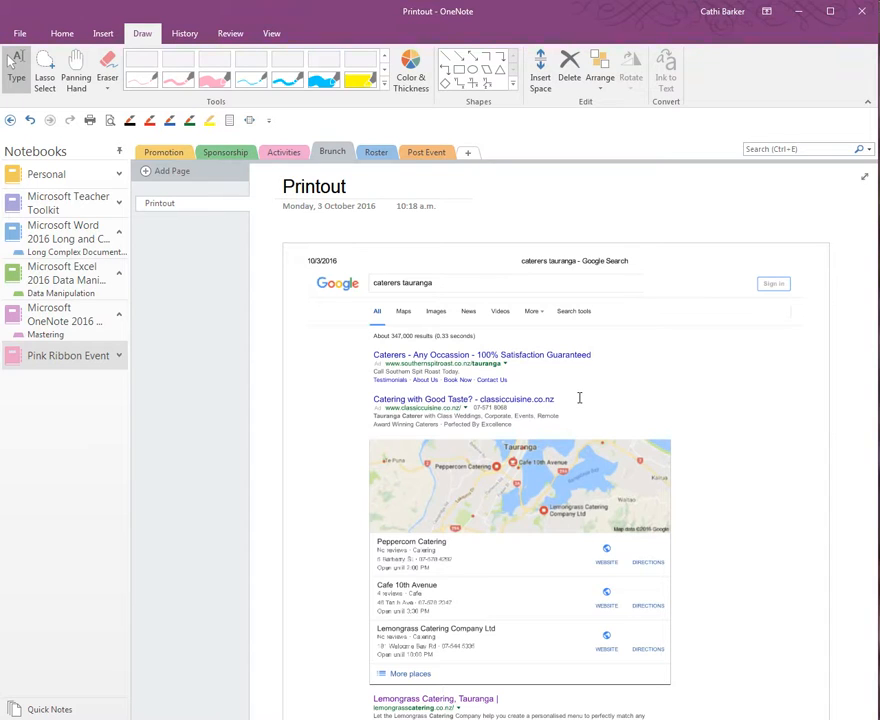
click(175, 172)
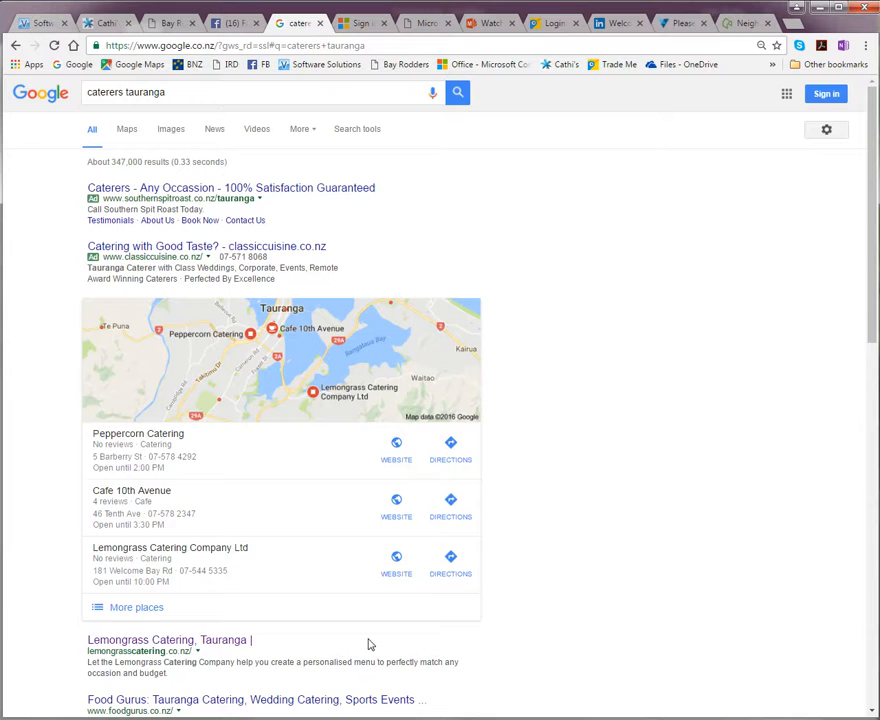
- Clip the map and caterer listings with Windows+Shift+S and bring the location picker into view
key(super+shift+s)
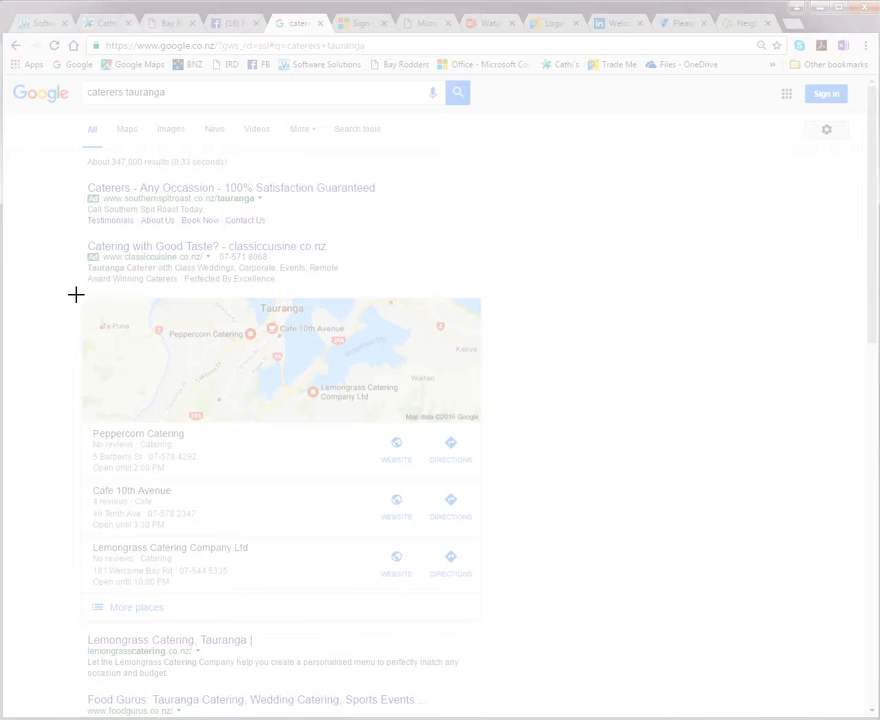
drag(77, 295, 487, 602)
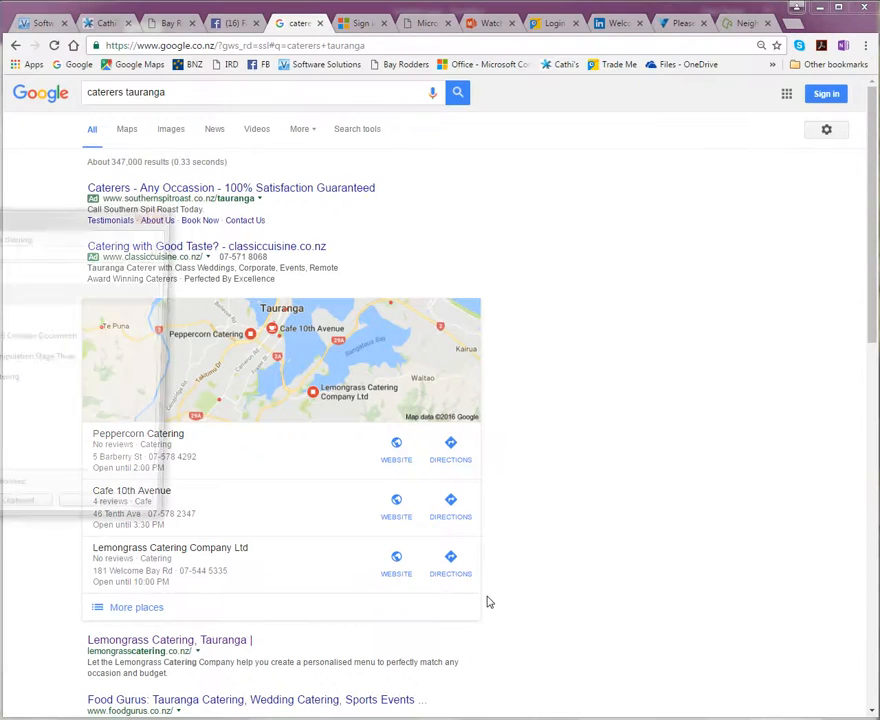
drag(0, 222, 298, 230)
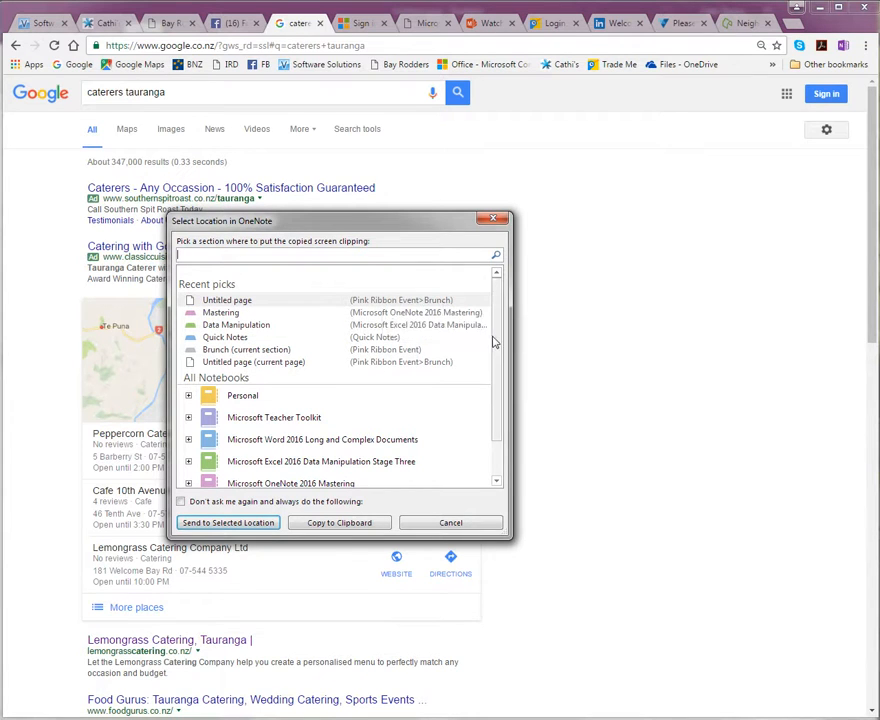
- Send the map clipping to the untitled page in Pink Ribbon Event > Brunch
drag(500, 341, 503, 394)
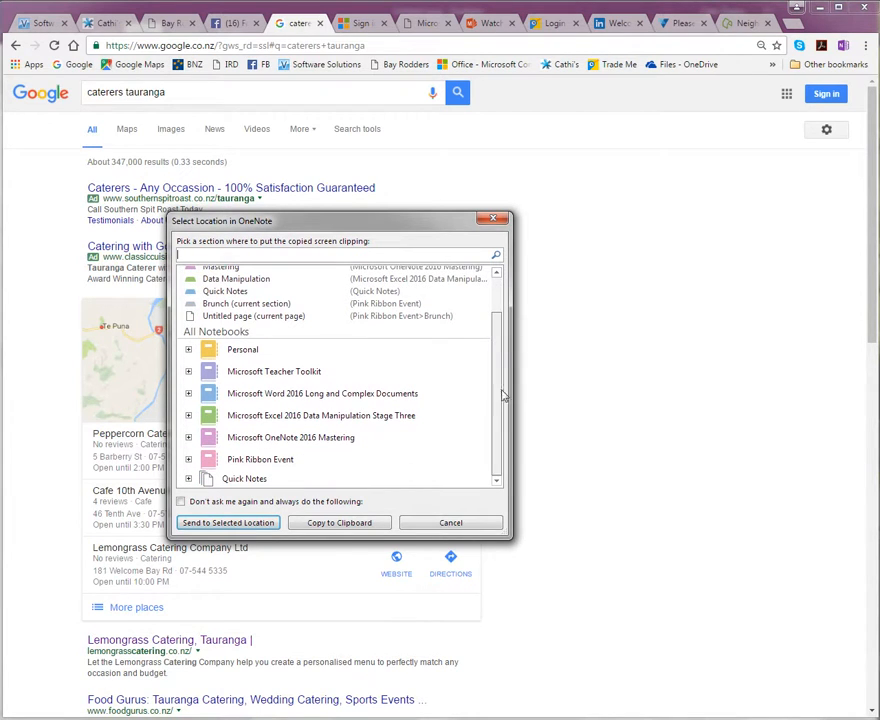
click(188, 459)
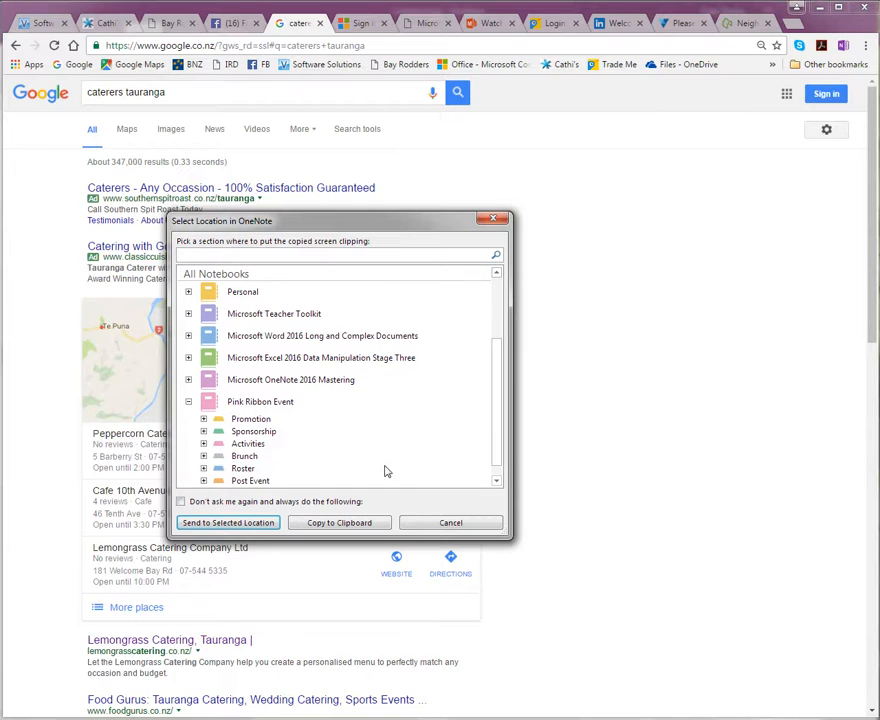
click(204, 456)
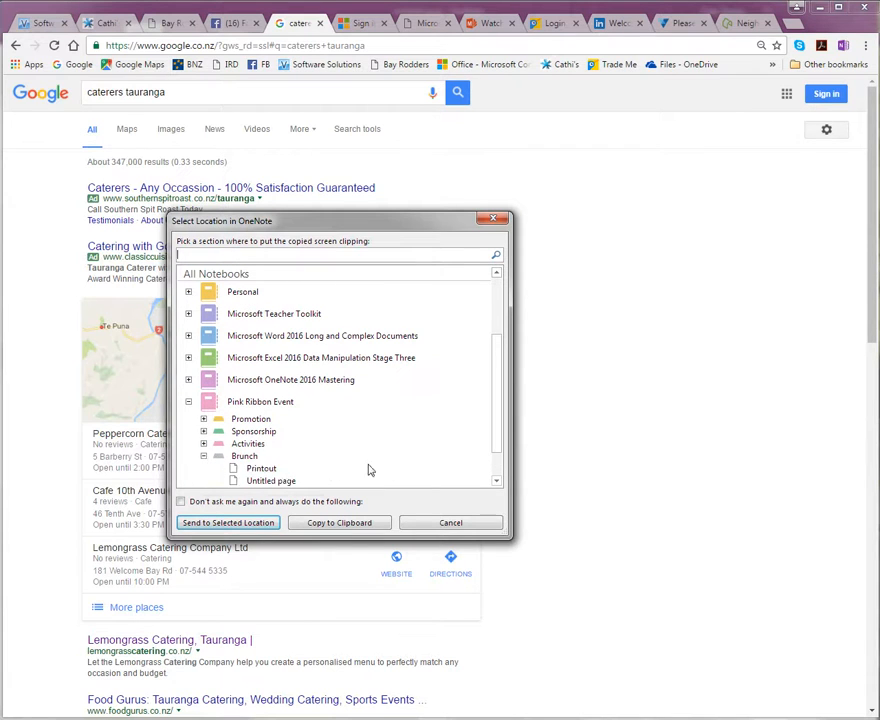
drag(500, 409, 498, 438)
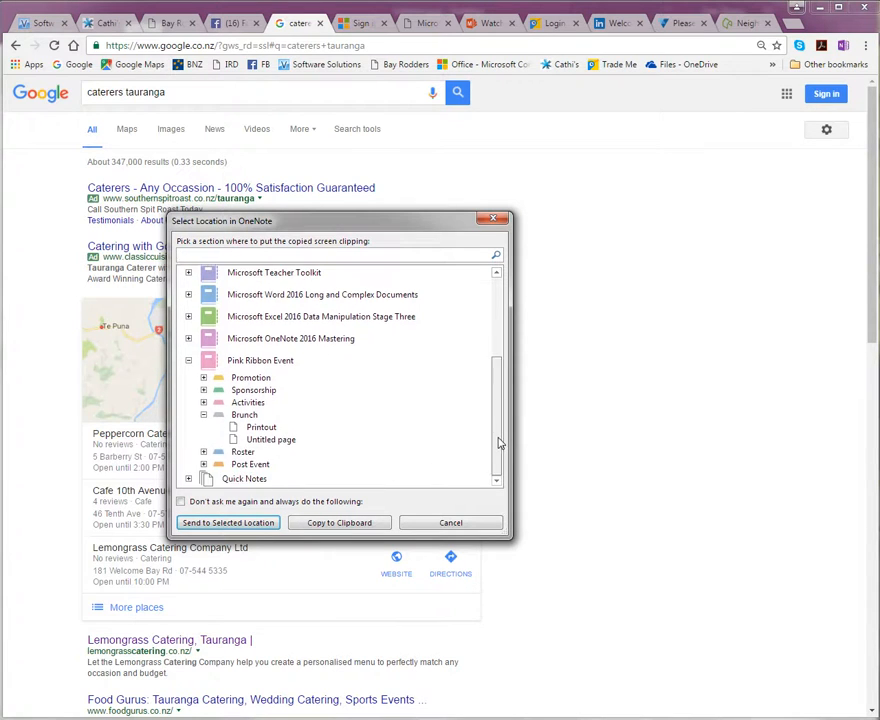
click(268, 442)
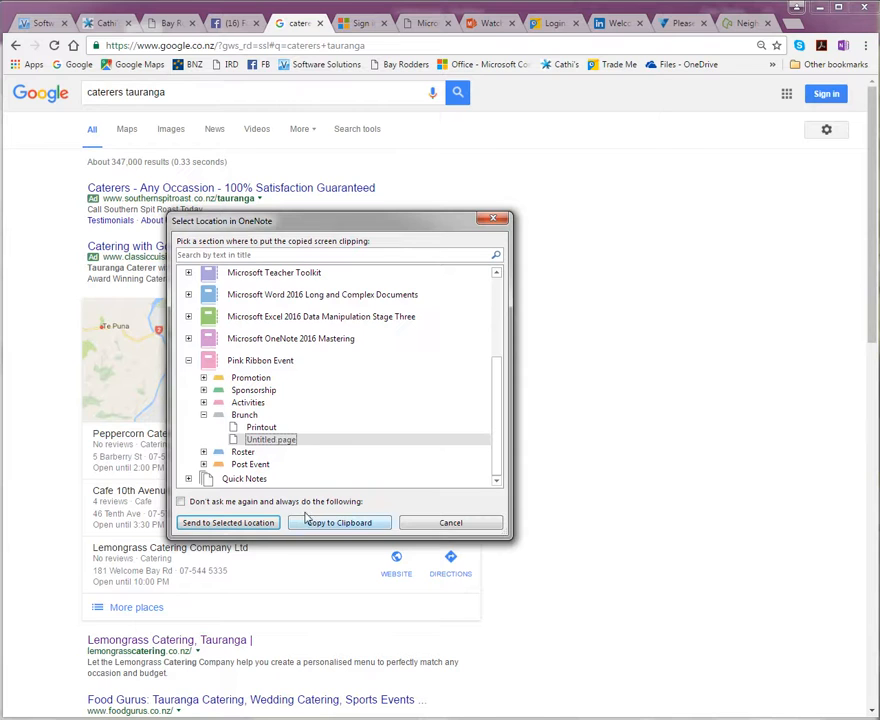
click(244, 528)
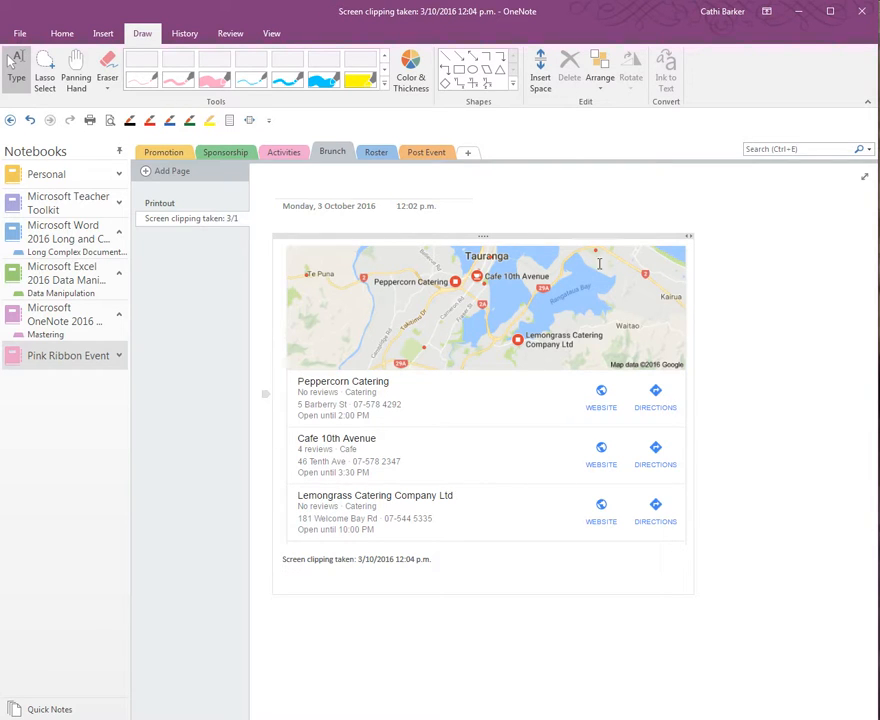
- Select the screen clipping in OneNote, then return to the Chrome caterers results
click(409, 430)
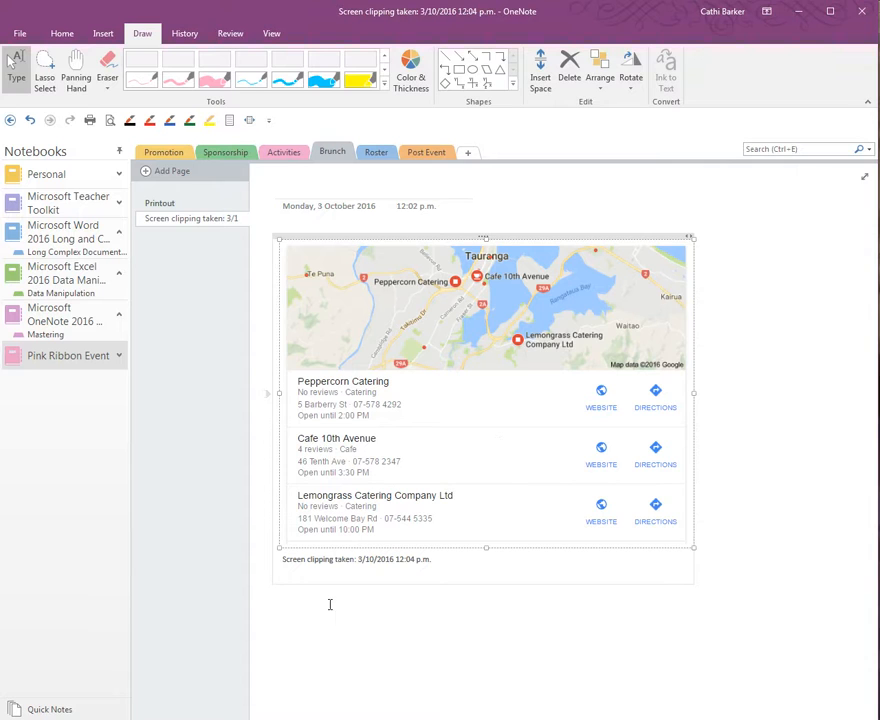
click(345, 718)
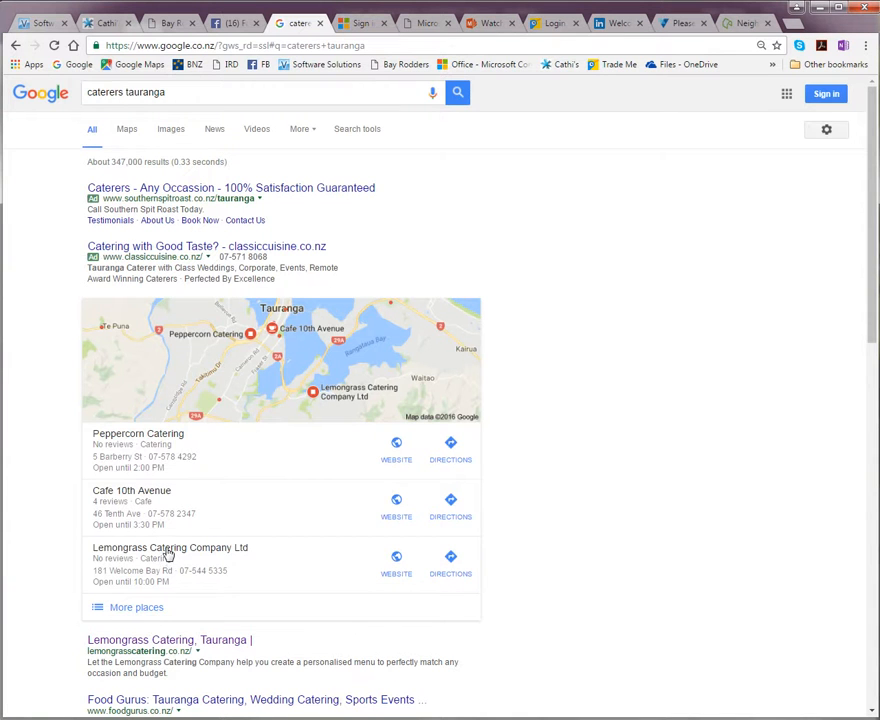
- Open Lemongrass Catering's details and record its contact phone number in a quick note, then close it
click(168, 558)
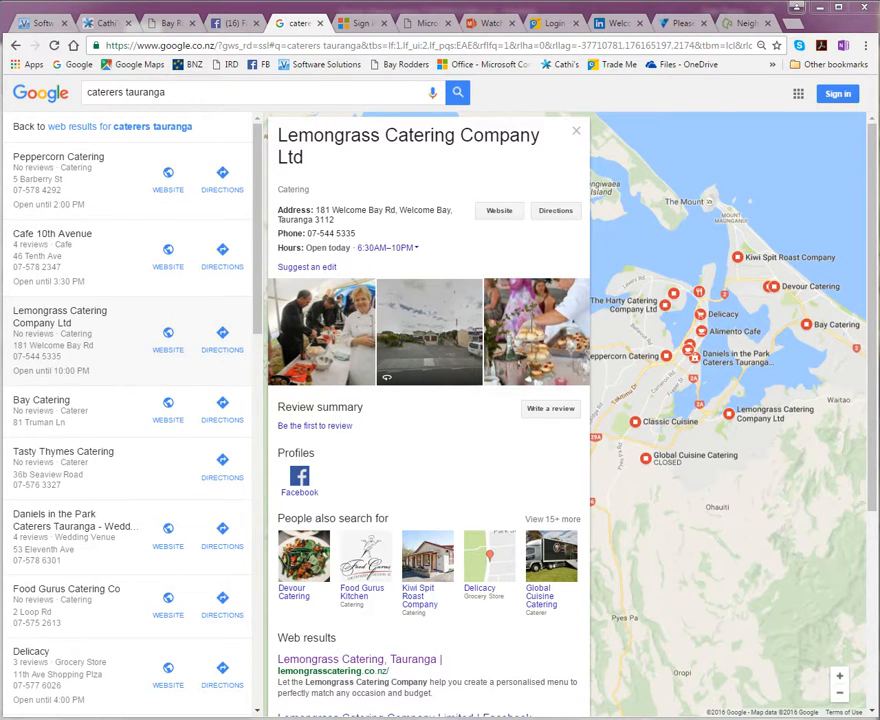
drag(546, 317, 721, 403)
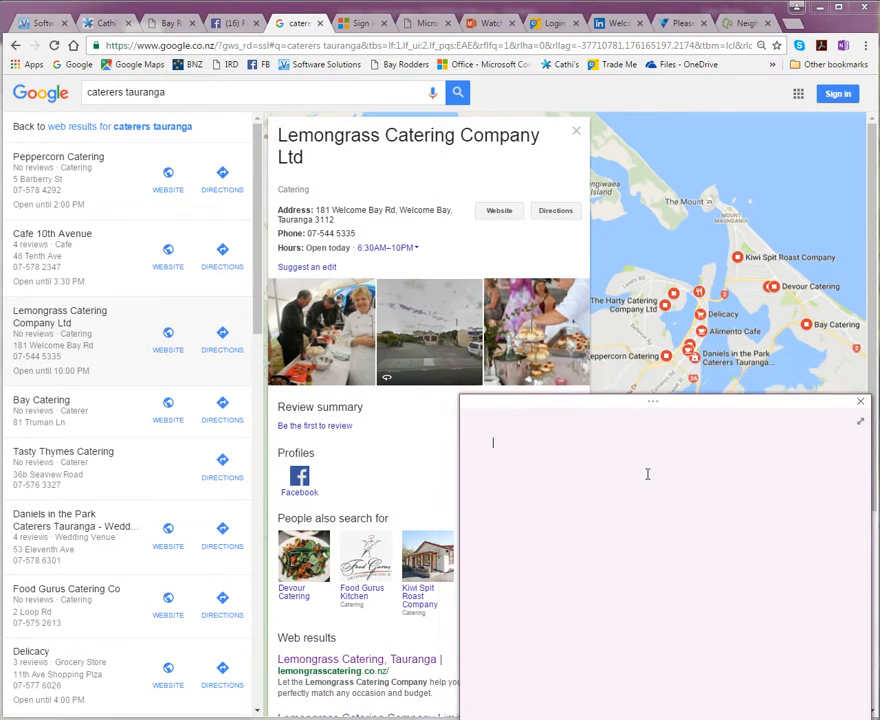
text(Lemongrass)
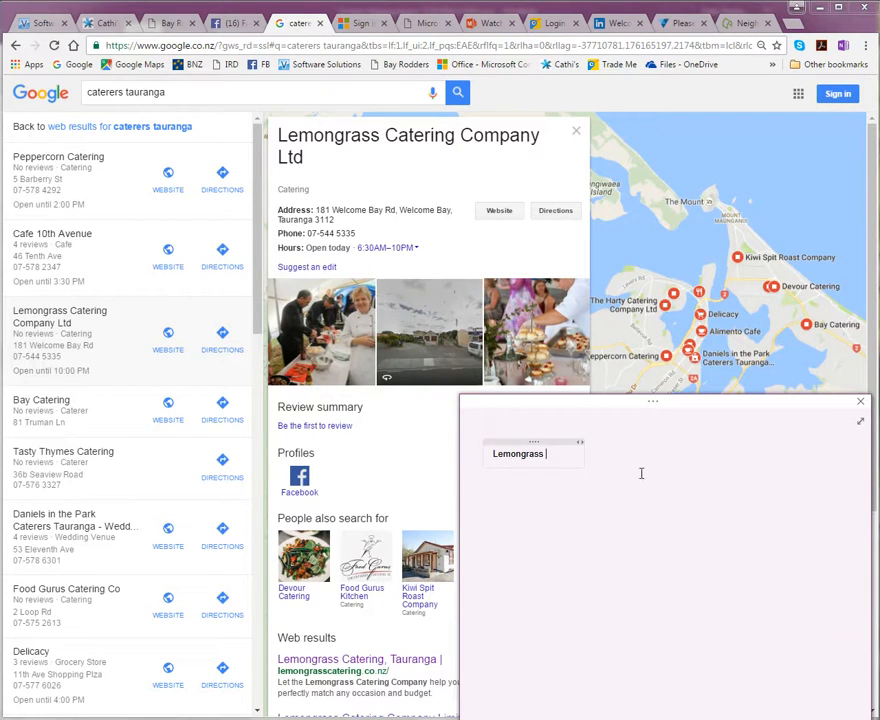
text( cotnac)
key(BackSpace)
key(BackSpace)
key(BackSpace)
key(BackSpace)
text(ntact phone number )
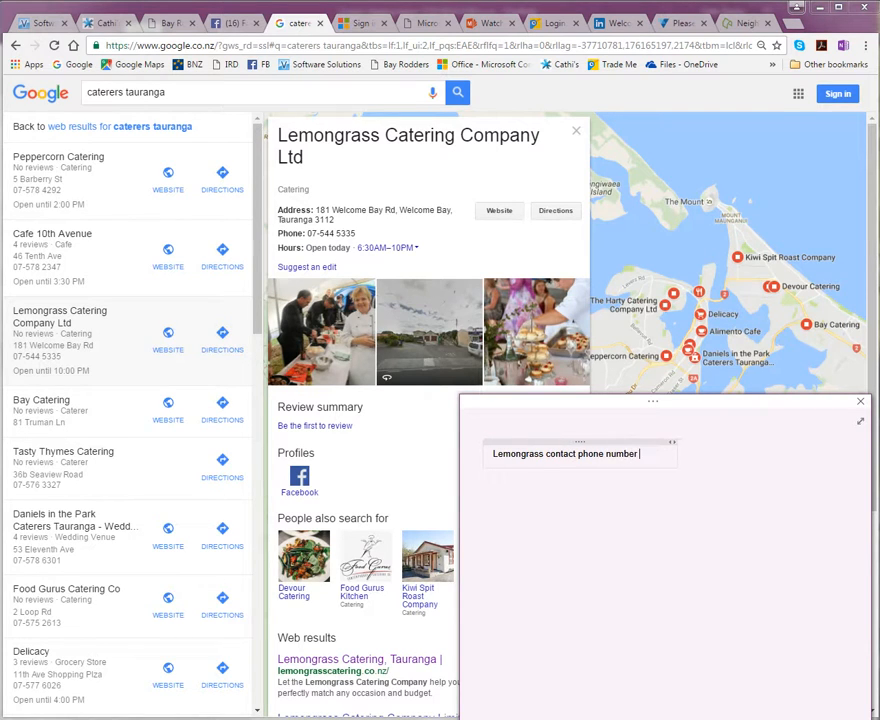
click(860, 402)
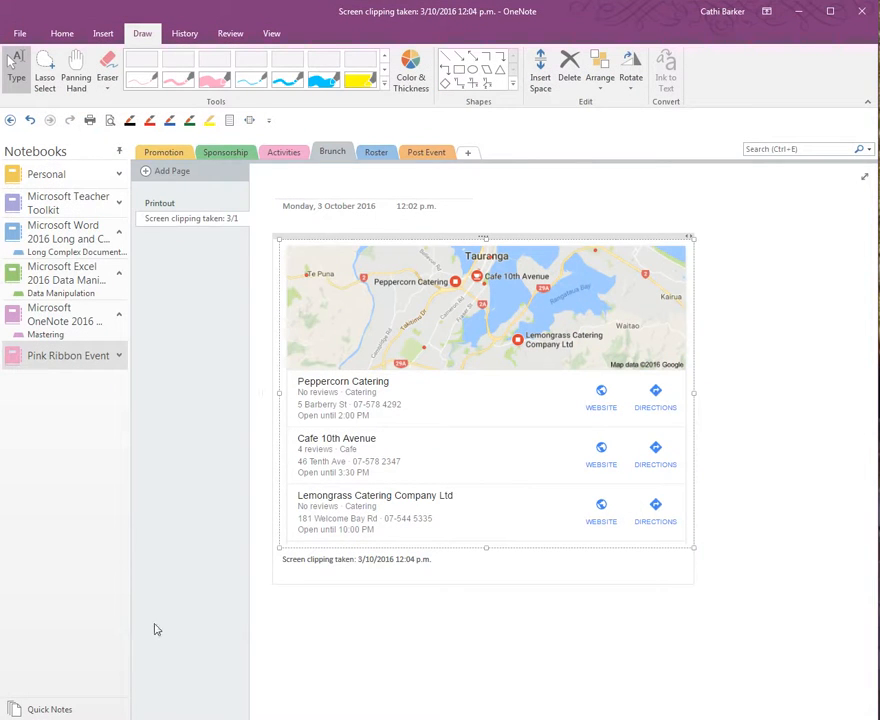
- Cut the Lemongrass phone-number note out of the Quick Notes section
click(69, 709)
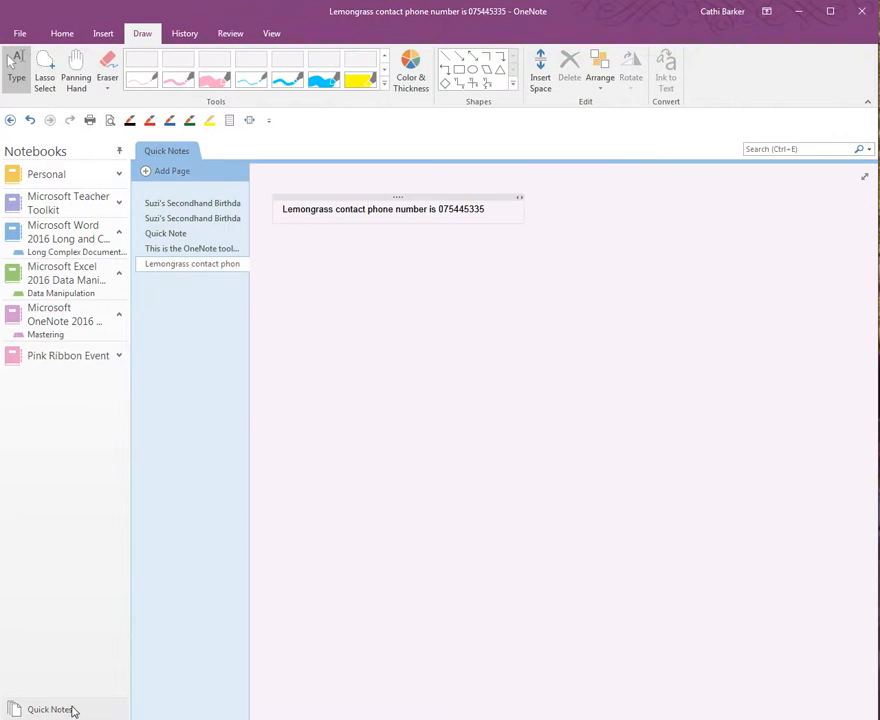
click(418, 198)
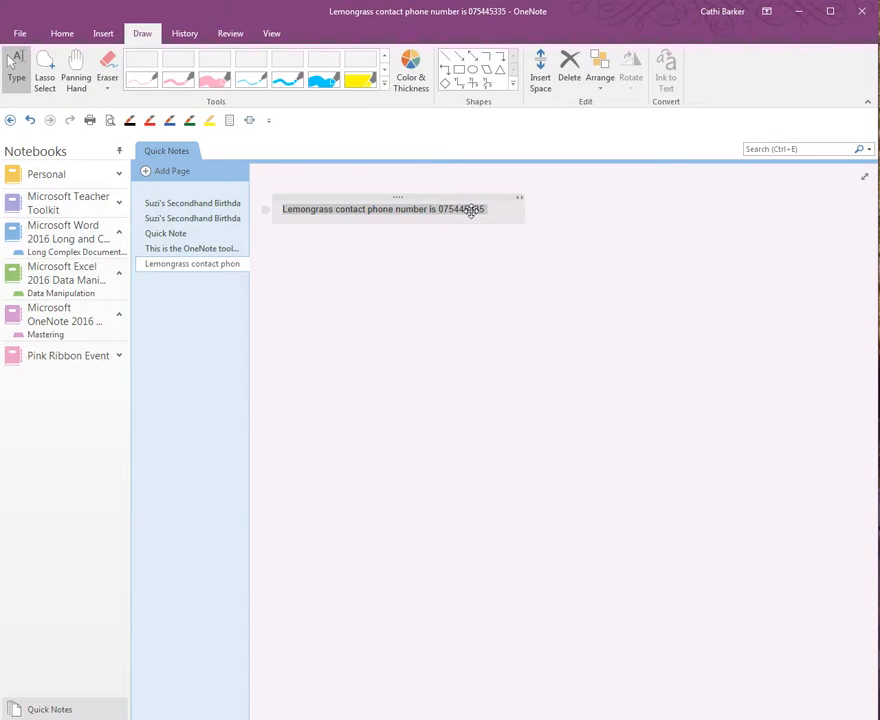
click(60, 33)
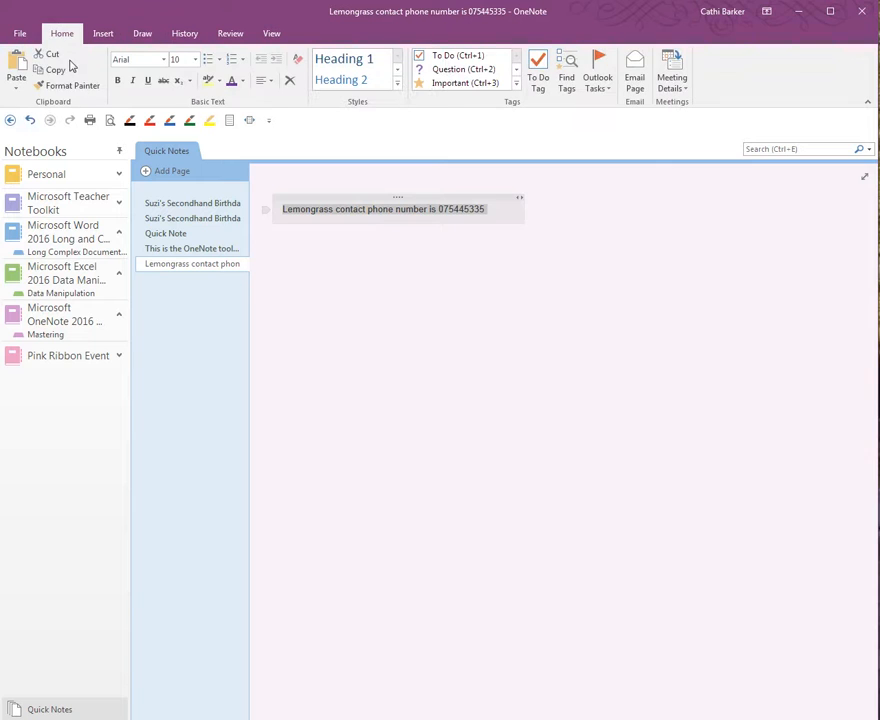
click(48, 54)
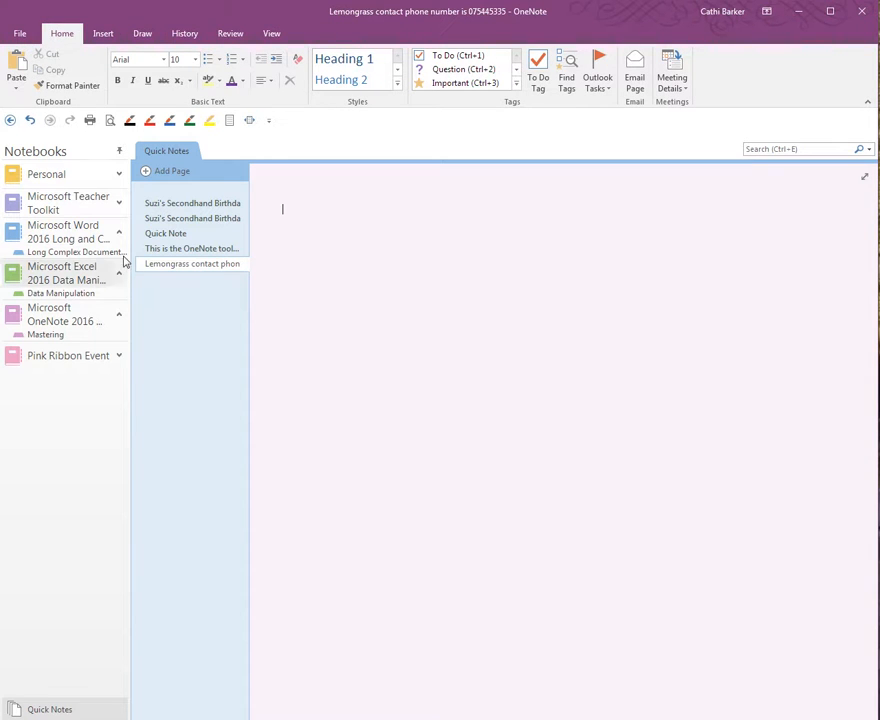
- Paste the phone-number note onto a new page in the Brunch section
click(56, 360)
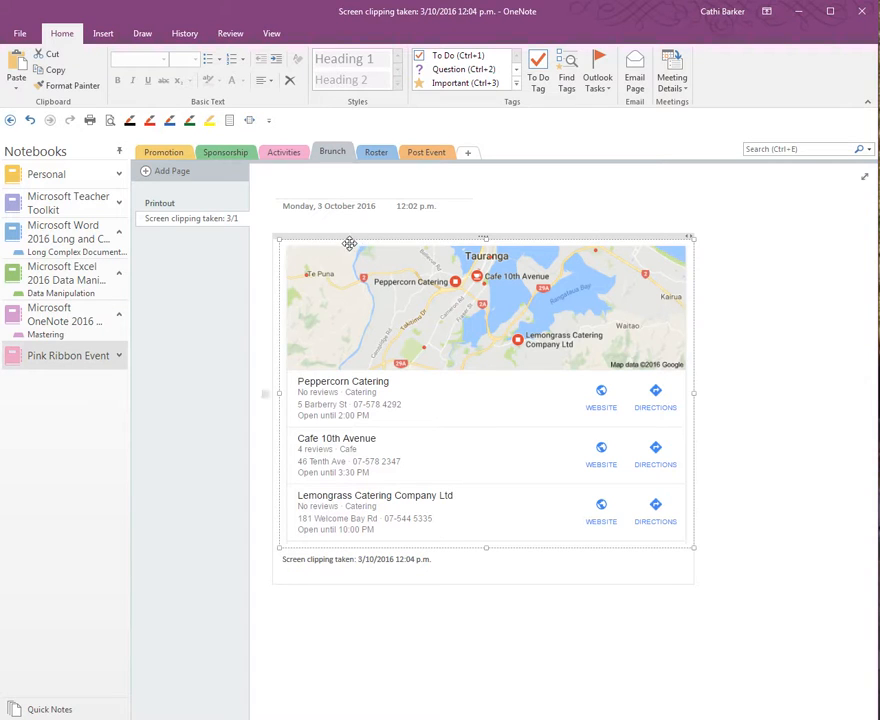
click(175, 174)
click(385, 263)
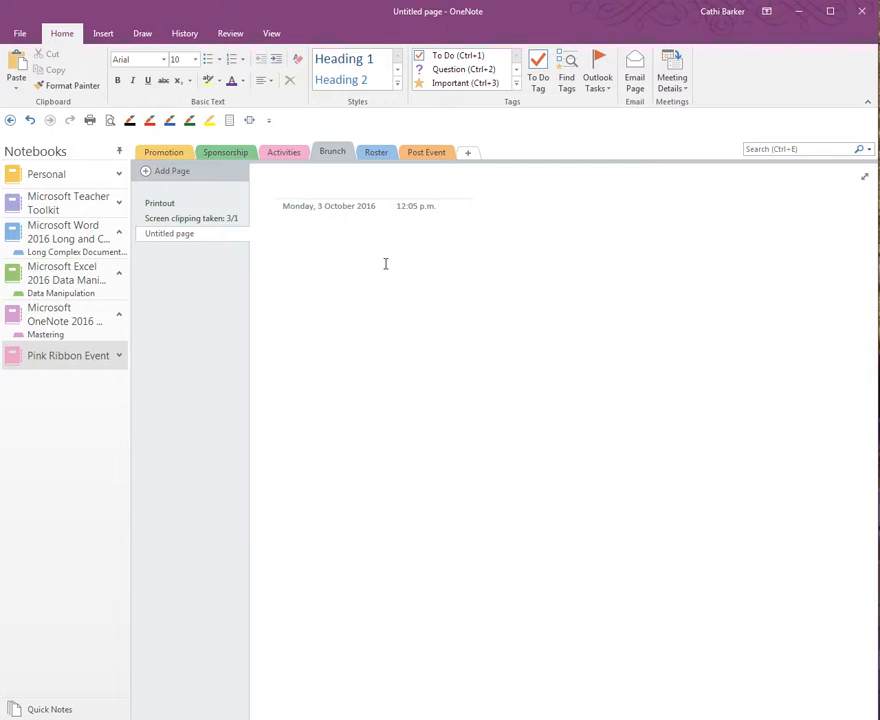
click(16, 66)
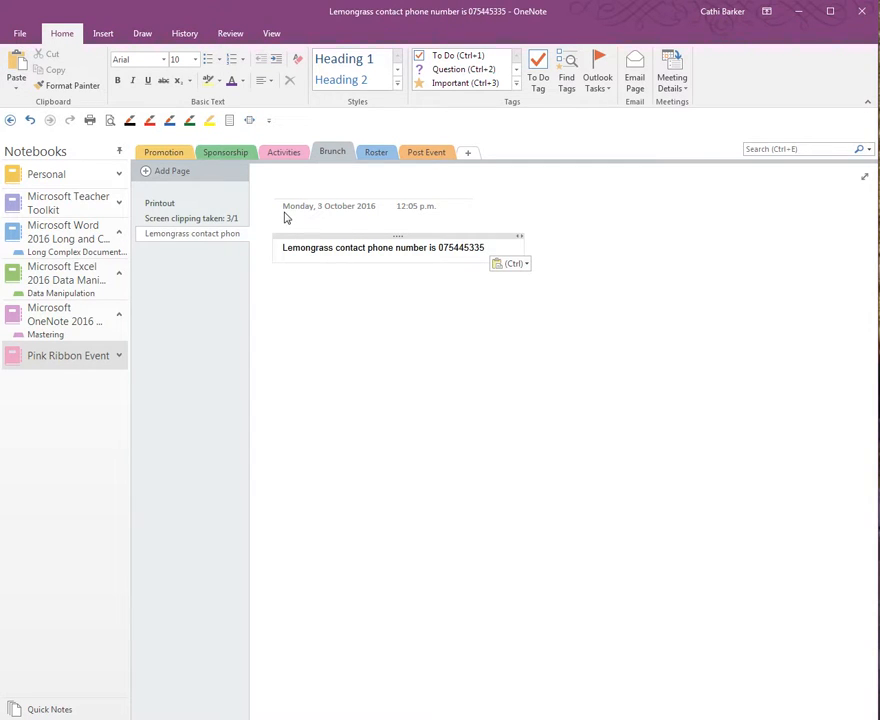